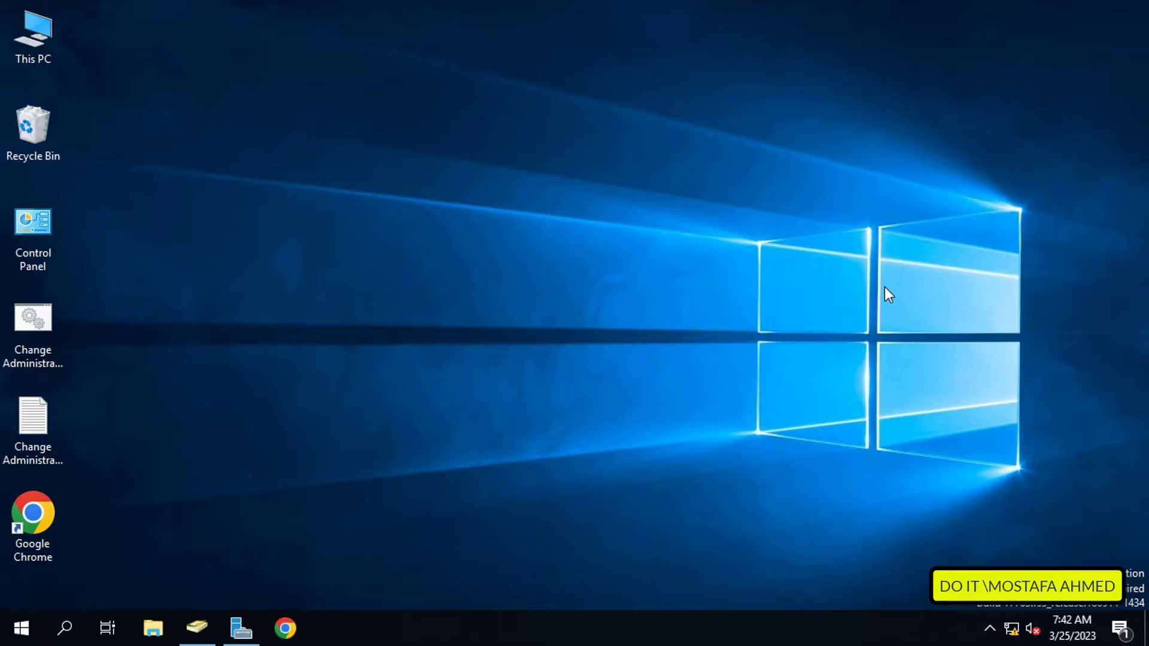
Review the test OU's members (Test1, mostafa, DOIT TEST) under DOIT.LOCAL, then minimize the window.
{"action": "left_click", "coordinate": [208, 619]}
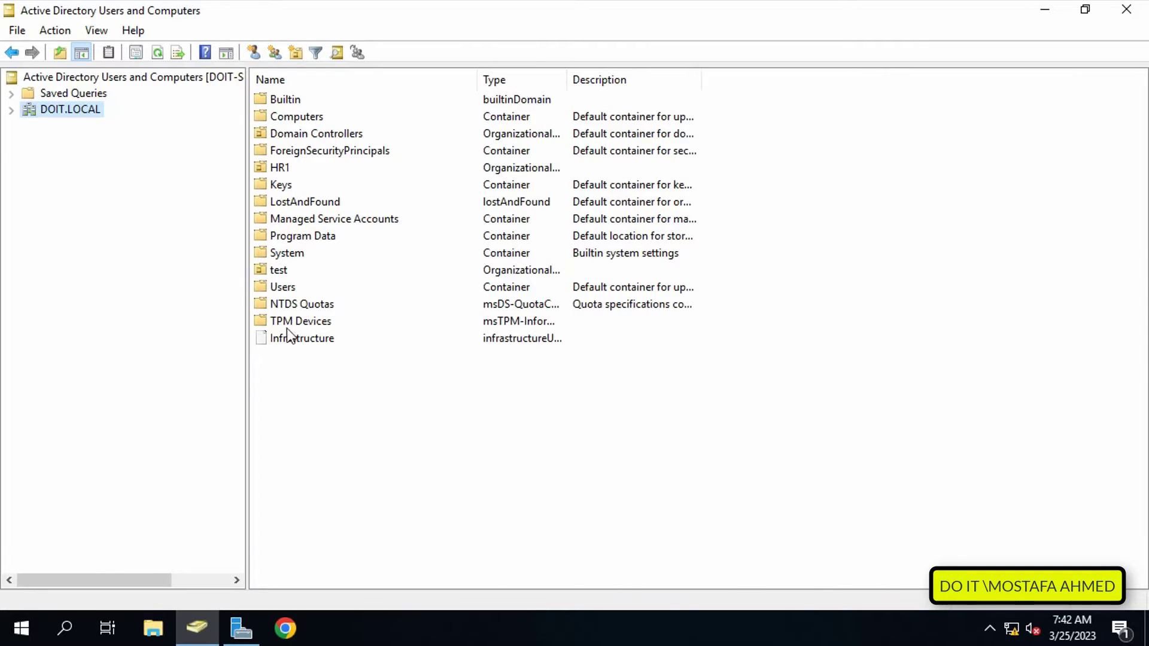
{"action": "left_click", "coordinate": [12, 110]}
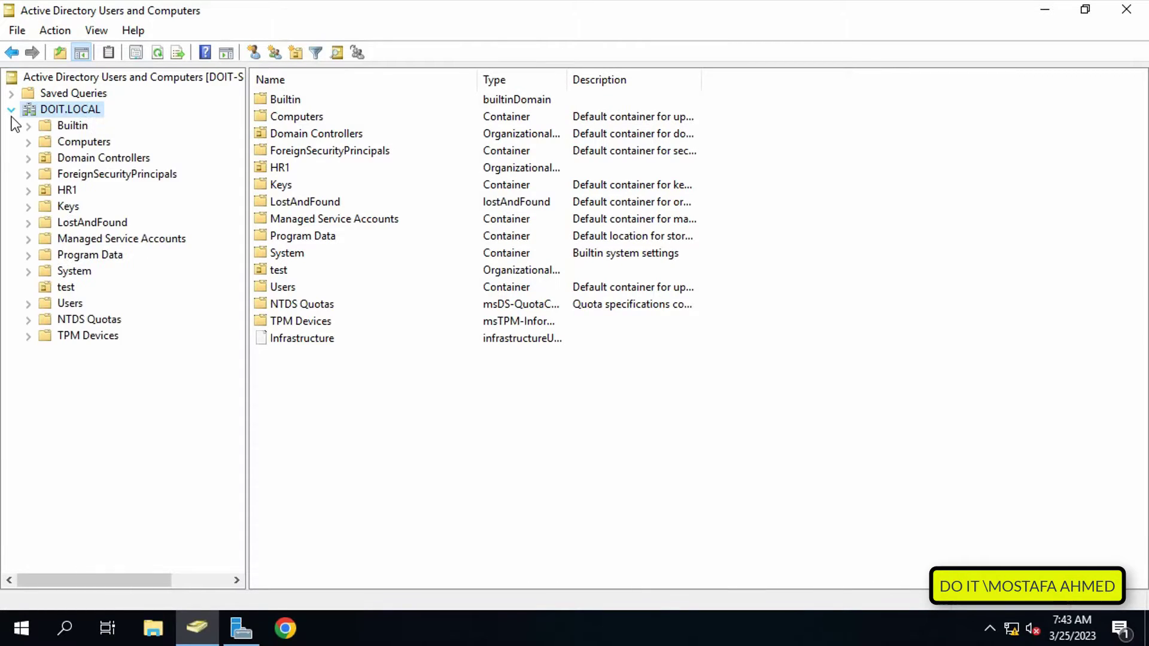
{"action": "left_click", "coordinate": [66, 289]}
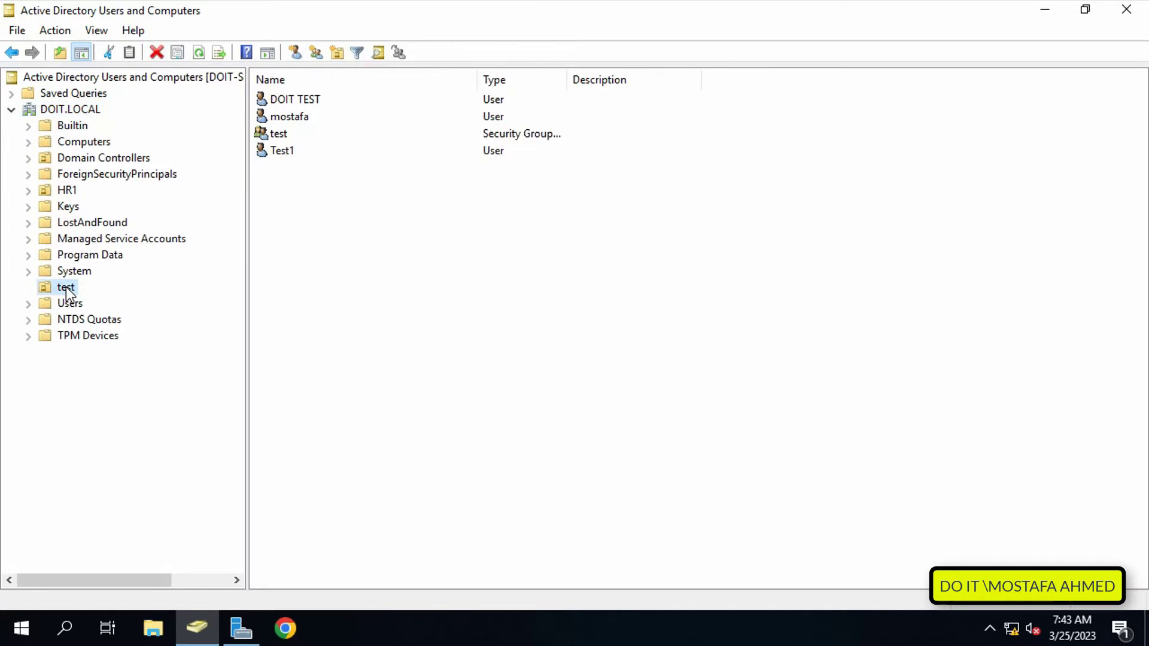
{"action": "left_click", "coordinate": [306, 154]}
{"action": "left_click", "coordinate": [299, 117], "text": "ctrl"}
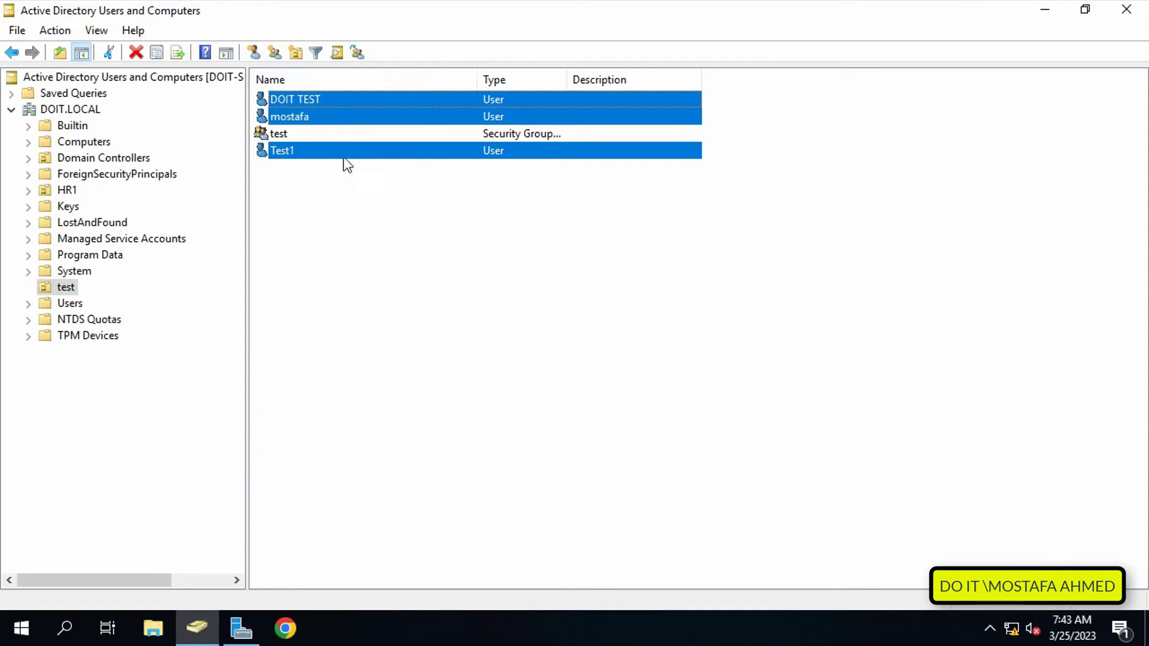
{"action": "left_click", "coordinate": [296, 173]}
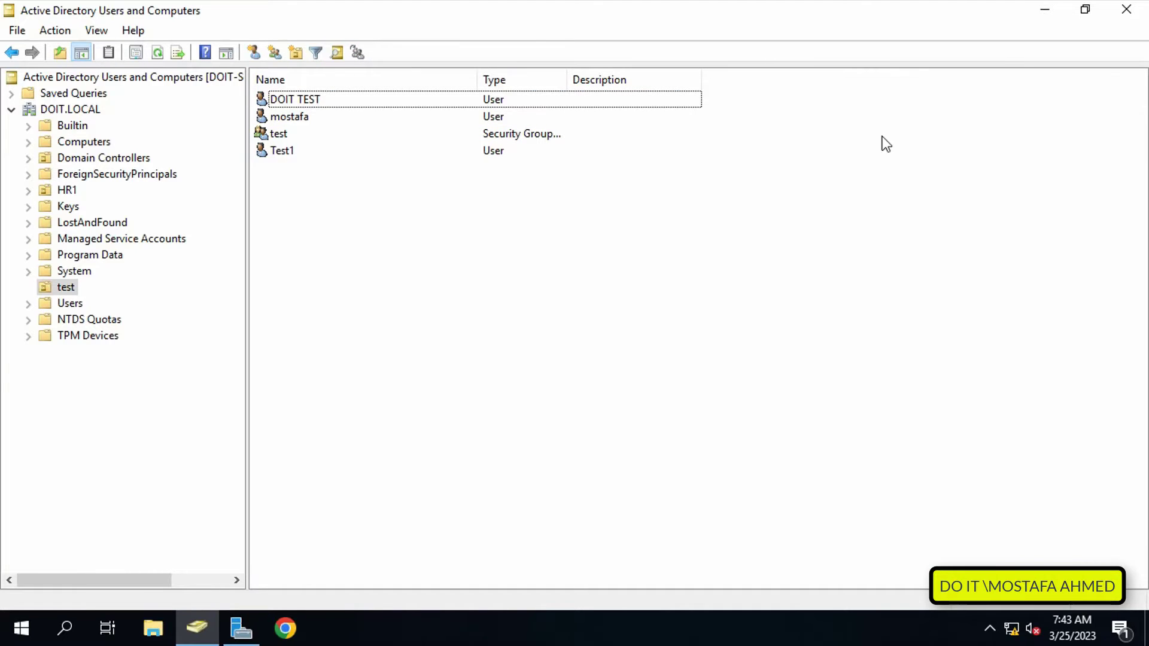
{"action": "left_click", "coordinate": [1043, 17]}
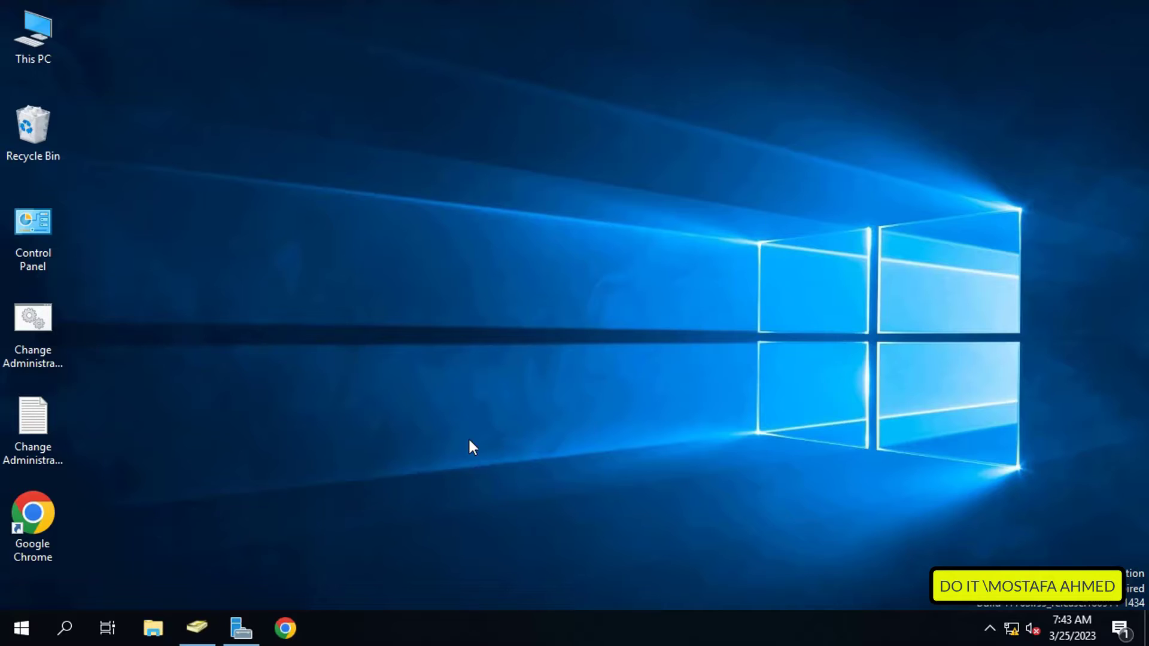
Launch Group Policy Management from the Server Manager Tools menu.
{"action": "left_click", "coordinate": [242, 631]}
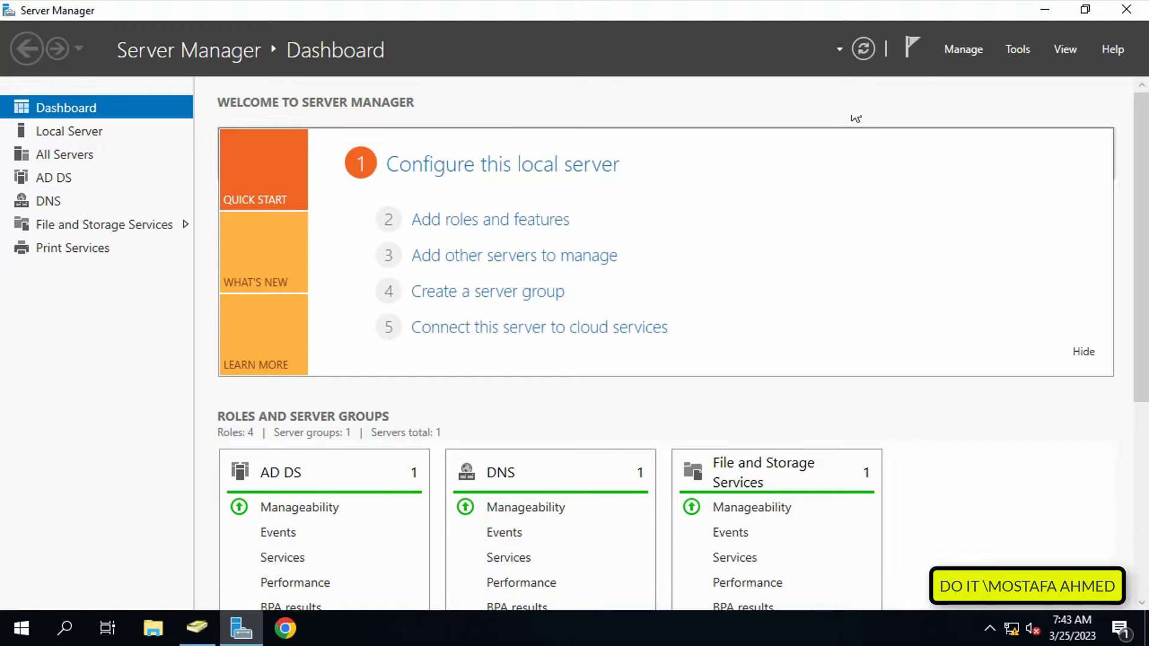
{"action": "left_click", "coordinate": [1018, 49]}
{"action": "left_click", "coordinate": [1017, 49]}
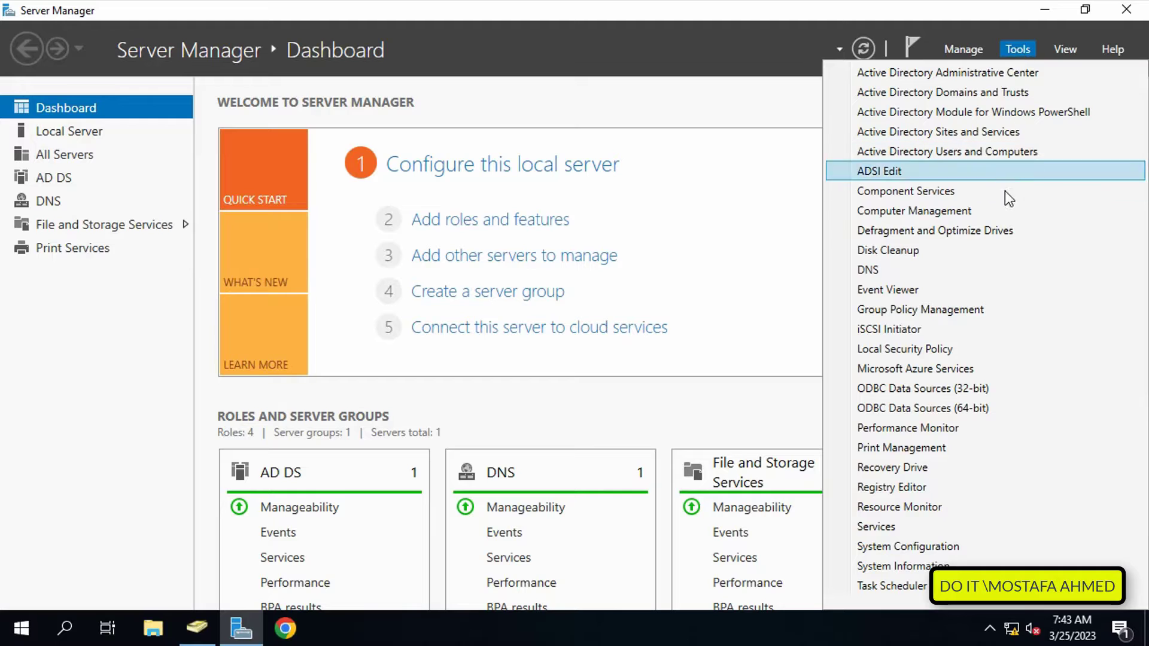
{"action": "left_click", "coordinate": [1005, 310]}
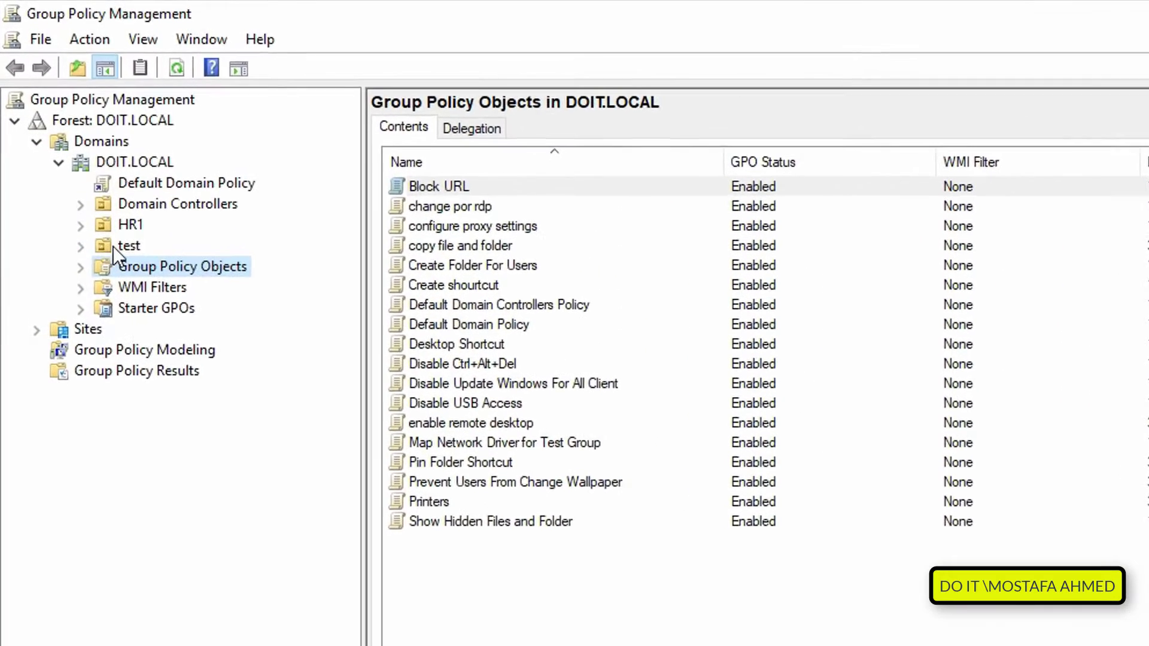
Expand the test OU and select its linked Printers GPO.
{"action": "left_click", "coordinate": [104, 266]}
{"action": "left_click", "coordinate": [88, 266]}
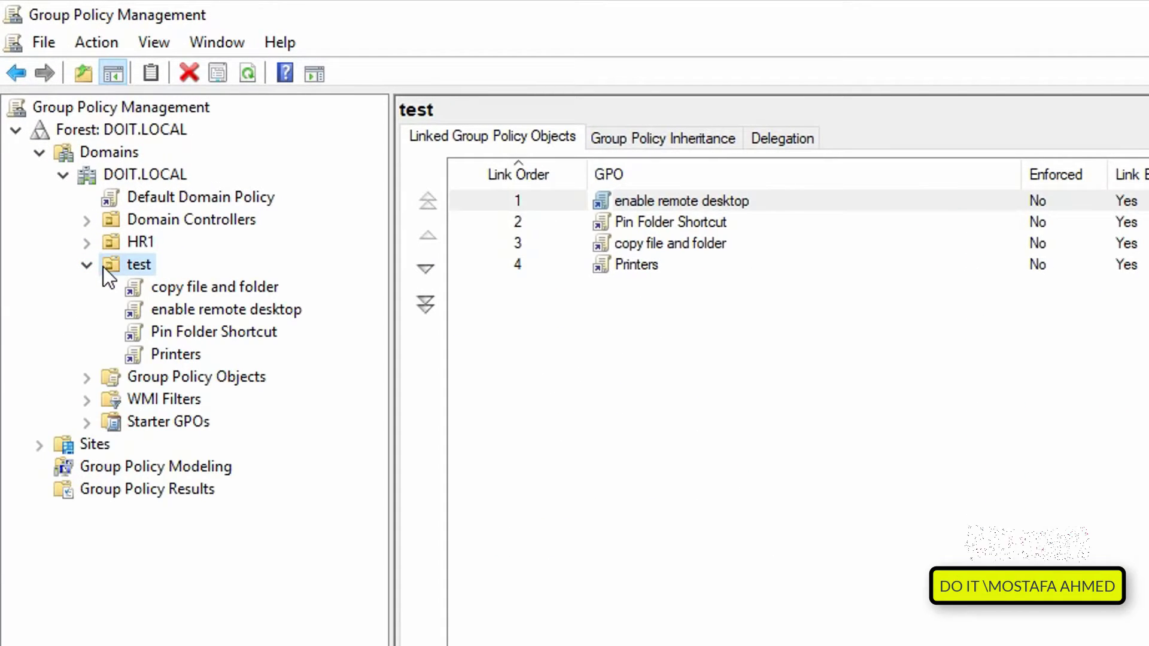
{"action": "left_click", "coordinate": [175, 353]}
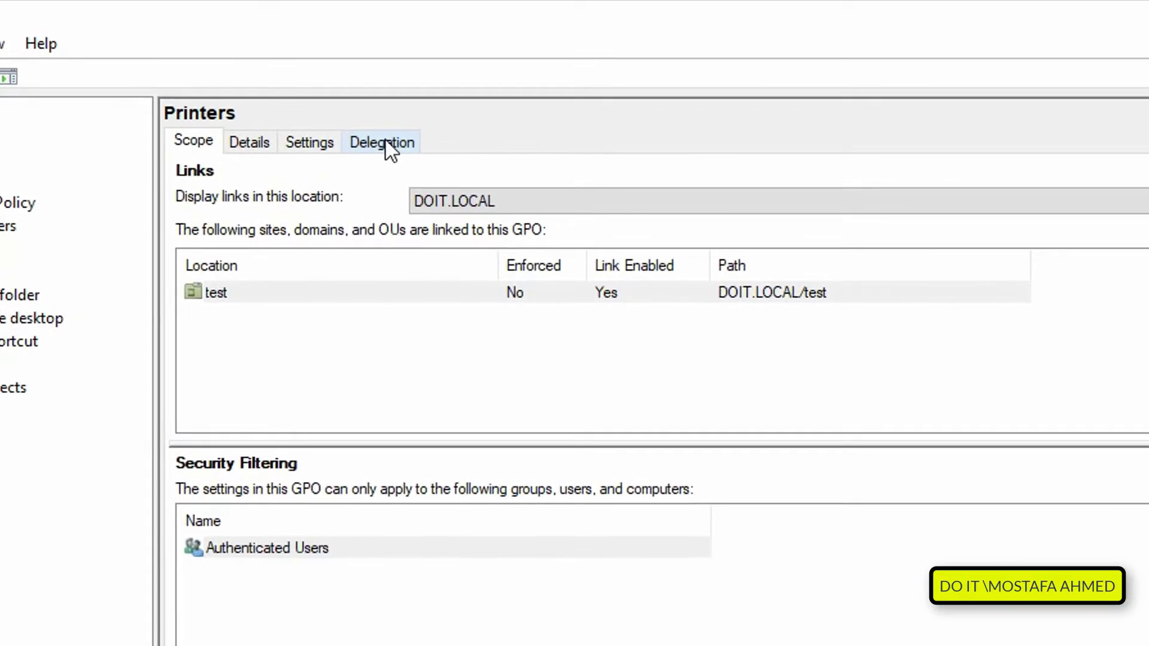
Open the Printers GPO's advanced Security Settings from its Delegation permissions.
{"action": "left_click", "coordinate": [387, 141]}
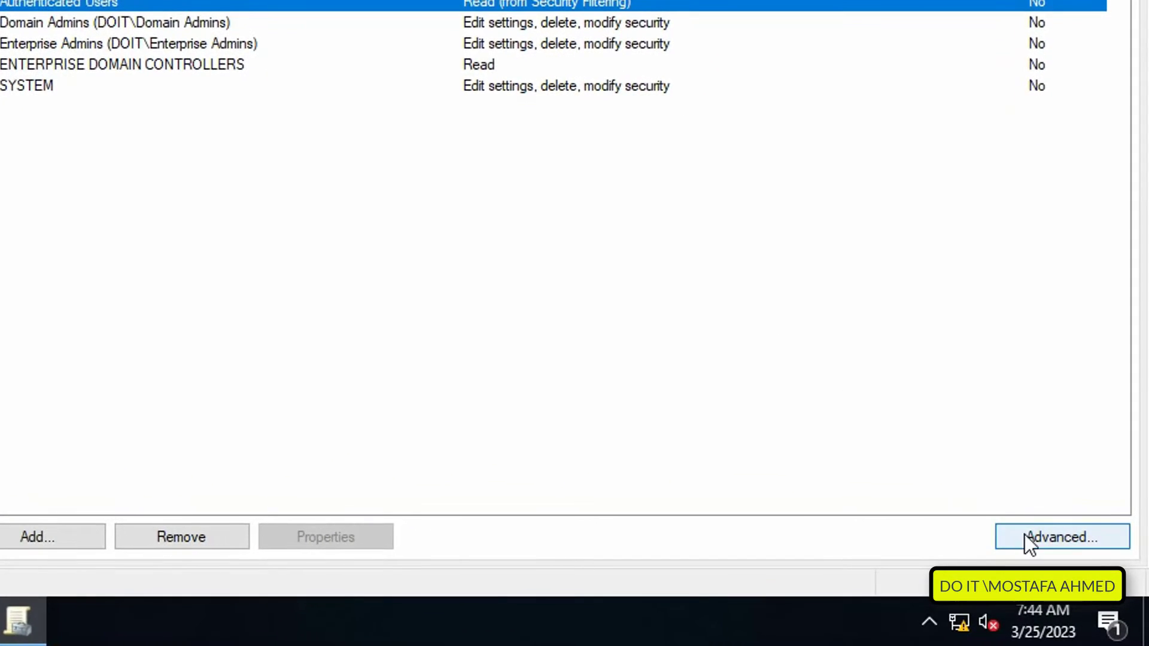
{"action": "left_click", "coordinate": [1015, 538]}
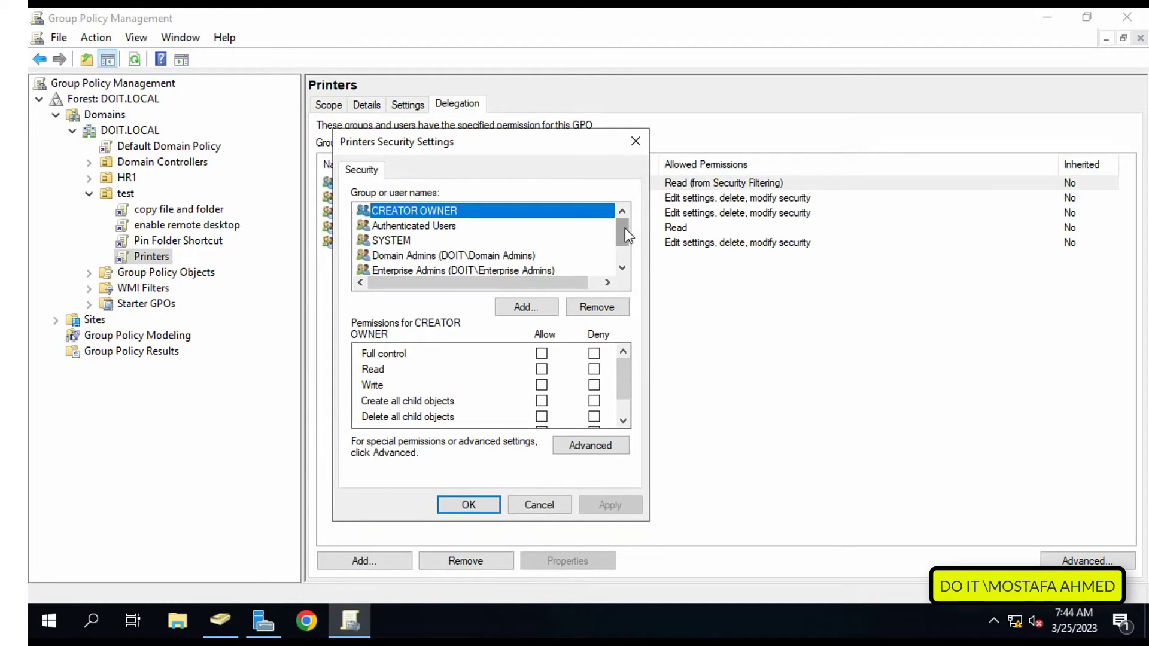
{"action": "mouse_move", "coordinate": [625, 228]}
{"action": "left_mouse_down"}
{"action": "mouse_move", "coordinate": [622, 250]}
{"action": "mouse_move", "coordinate": [622, 220]}
{"action": "left_mouse_up"}
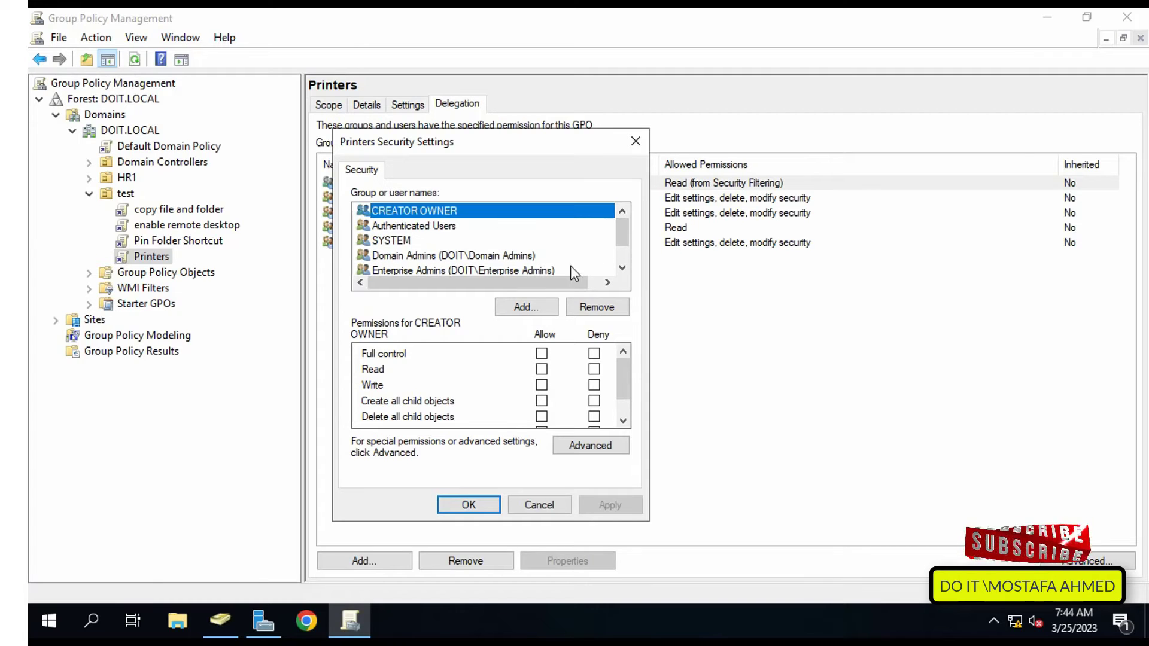
Add user Test1, found by checking the name 'test', to the Printers GPO's permissions.
{"action": "left_click", "coordinate": [525, 307]}
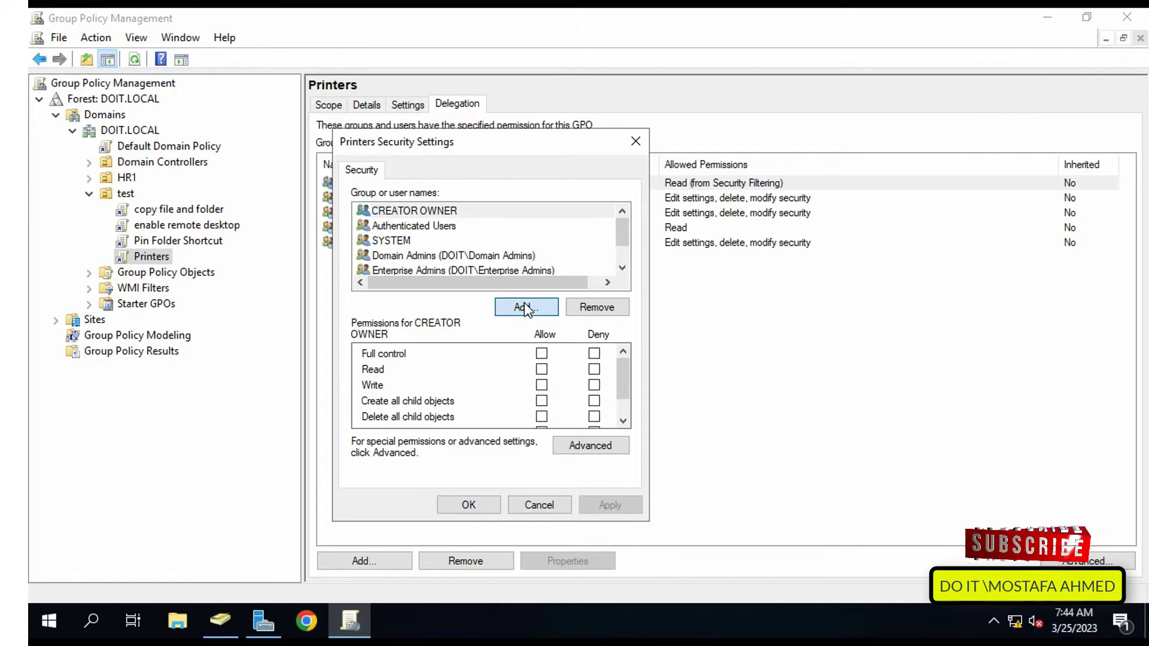
{"action": "left_click", "coordinate": [526, 308]}
{"action": "type", "text": "test"}
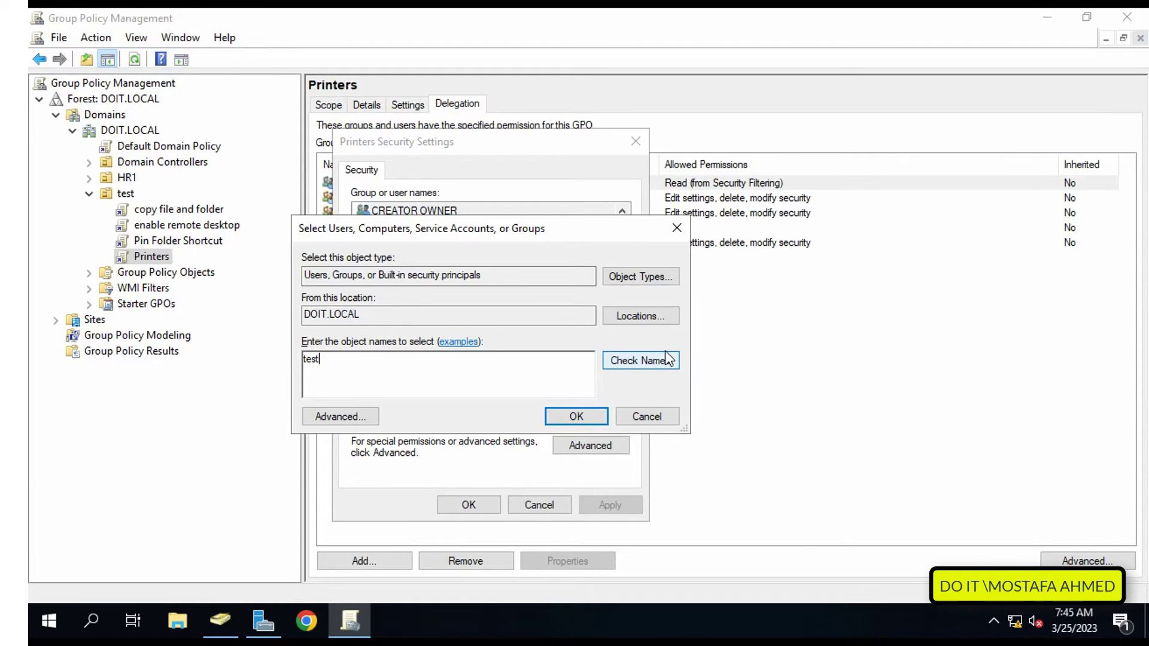
{"action": "left_click", "coordinate": [668, 360]}
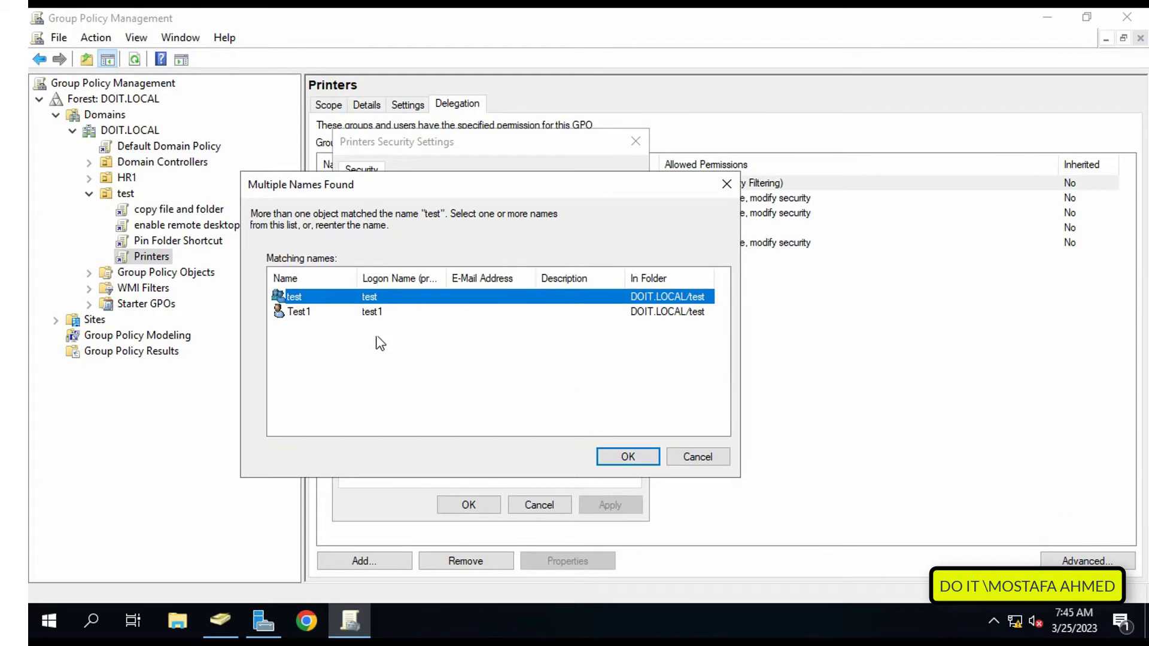
{"action": "left_click", "coordinate": [370, 313]}
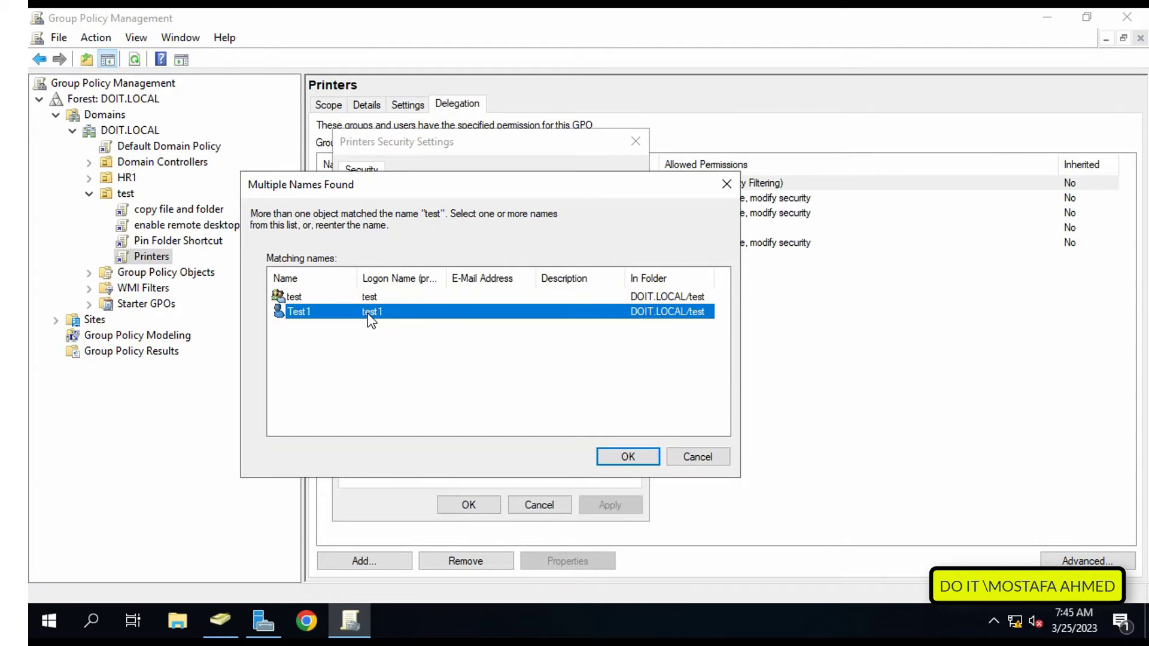
{"action": "left_click", "coordinate": [624, 459]}
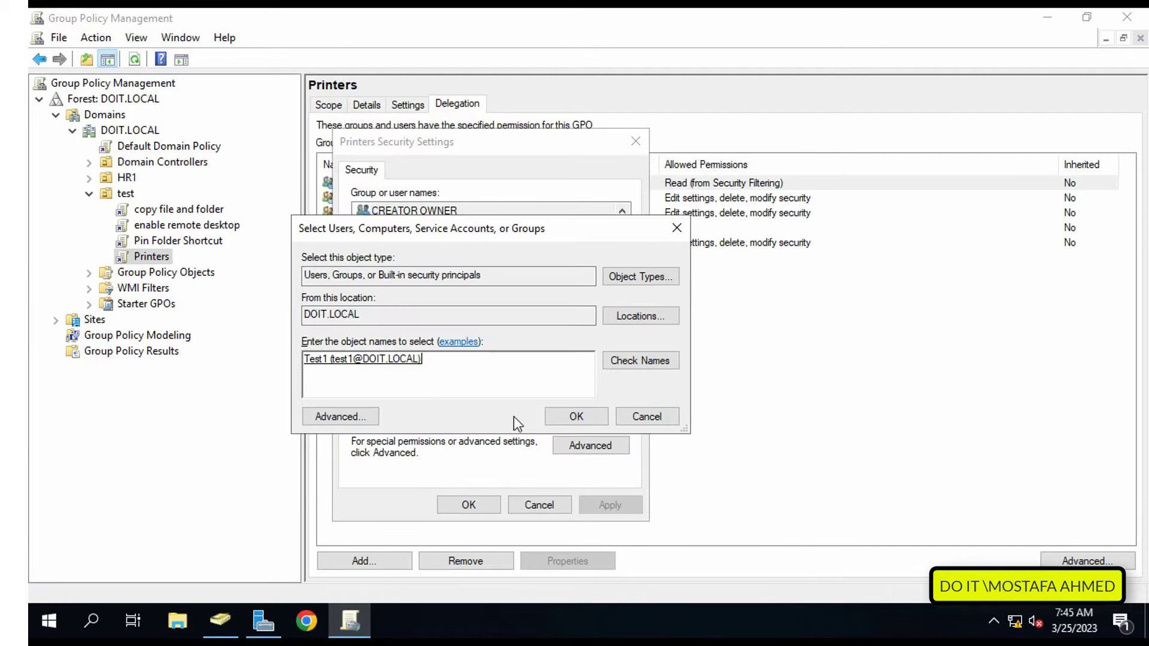
{"action": "left_click", "coordinate": [586, 420]}
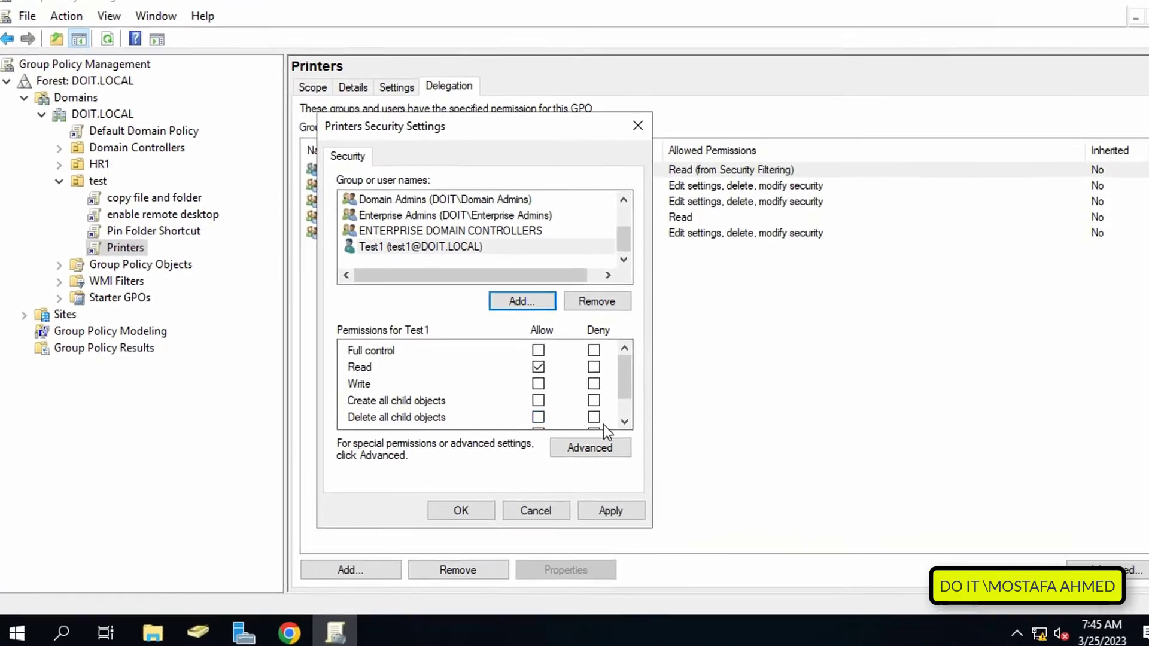
Set Deny on Apply group policy for Test1, accept the deny warning, and save.
{"action": "left_click", "coordinate": [626, 425]}
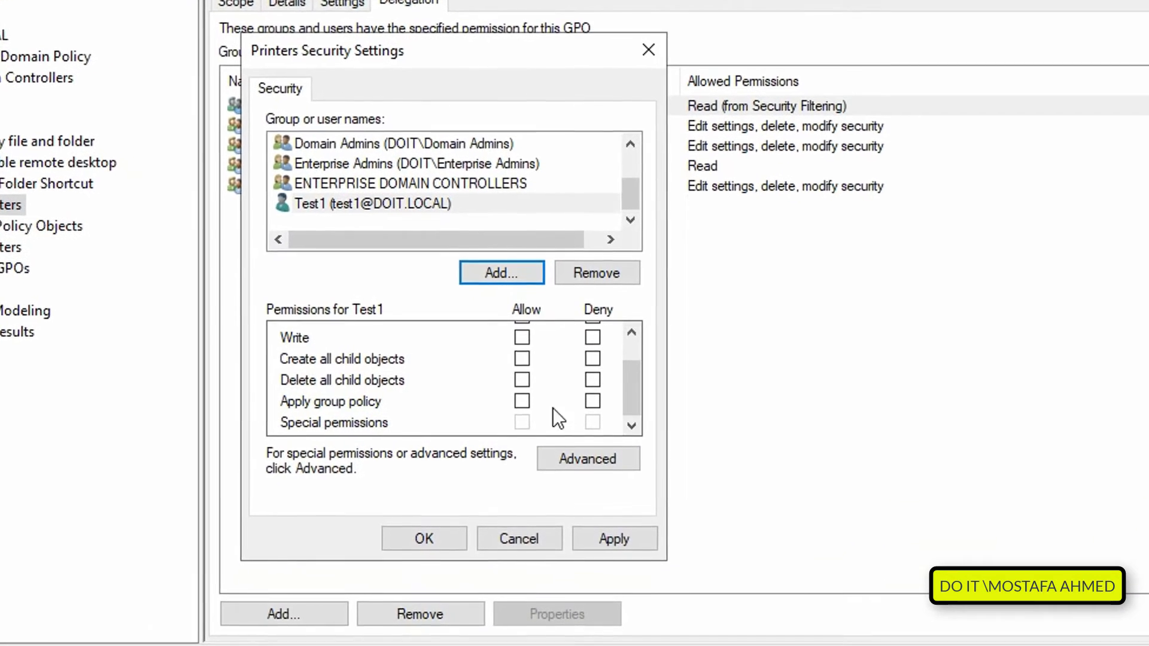
{"action": "left_click", "coordinate": [362, 205]}
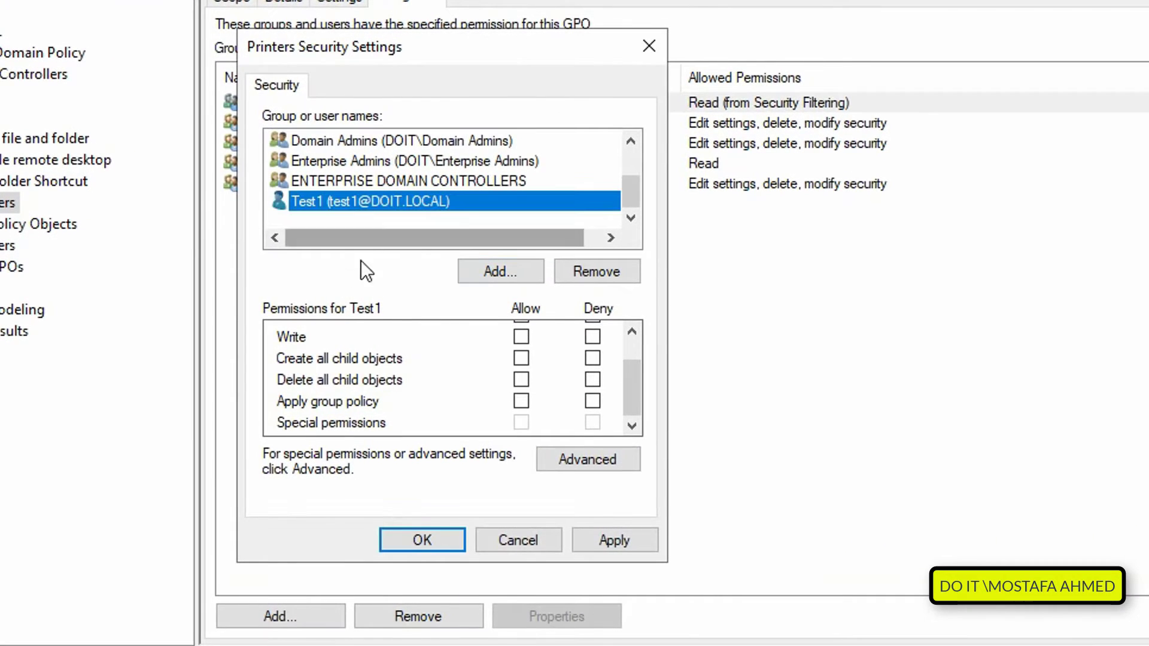
{"action": "left_click", "coordinate": [321, 400]}
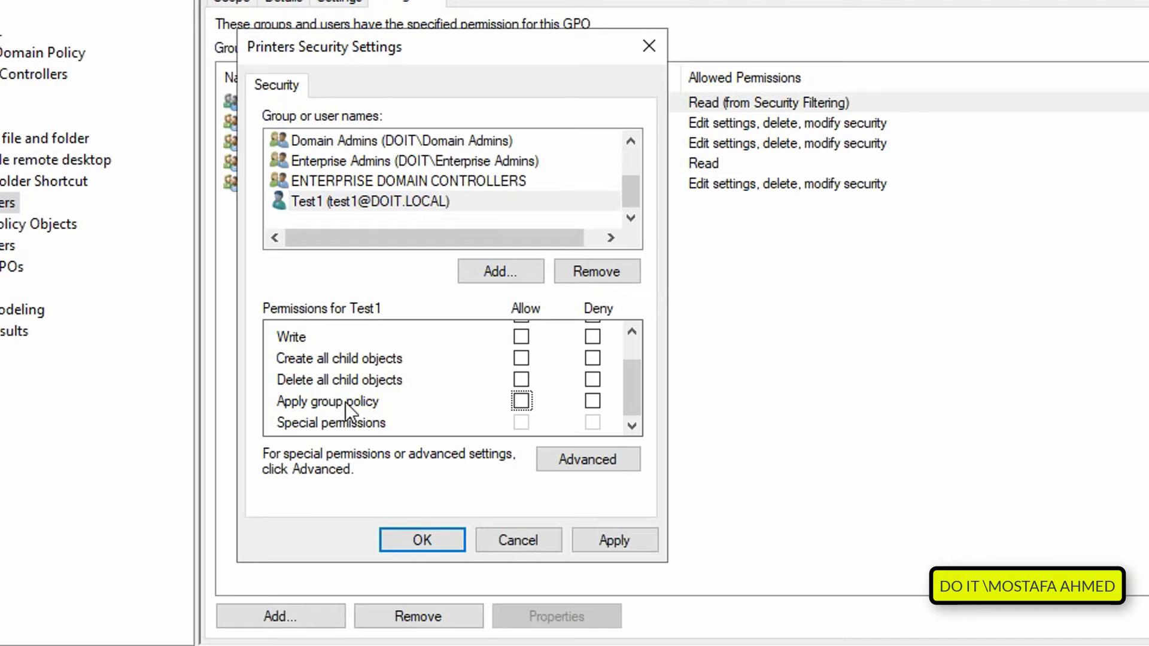
{"action": "left_click", "coordinate": [592, 400]}
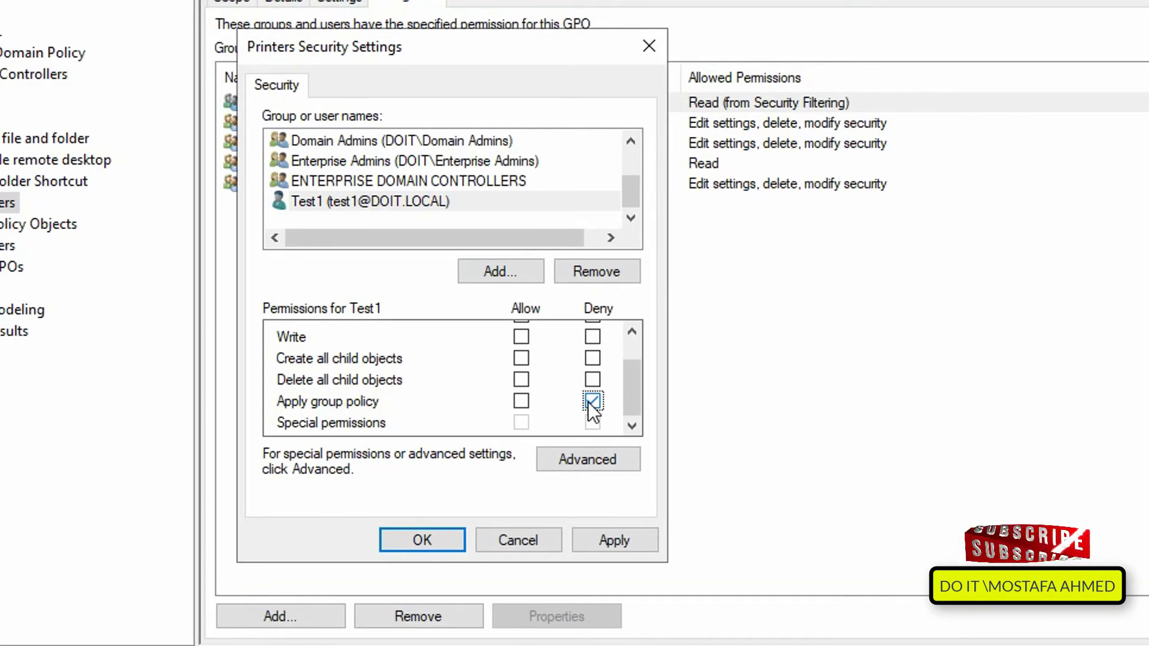
{"action": "left_click", "coordinate": [628, 536]}
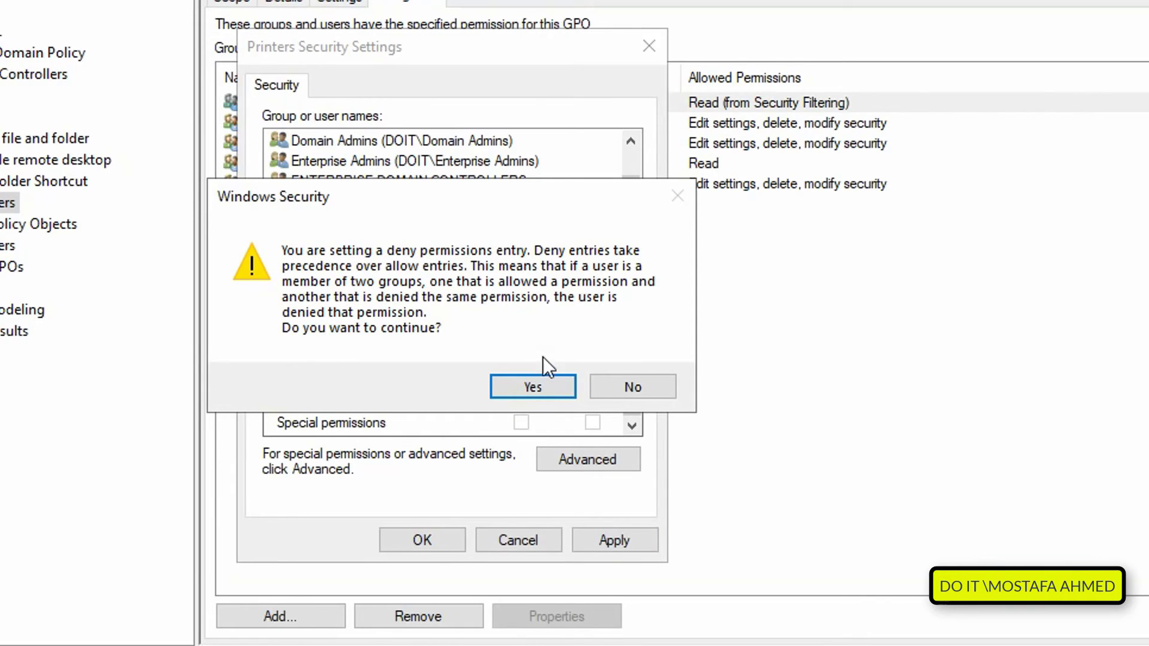
{"action": "left_click", "coordinate": [545, 384]}
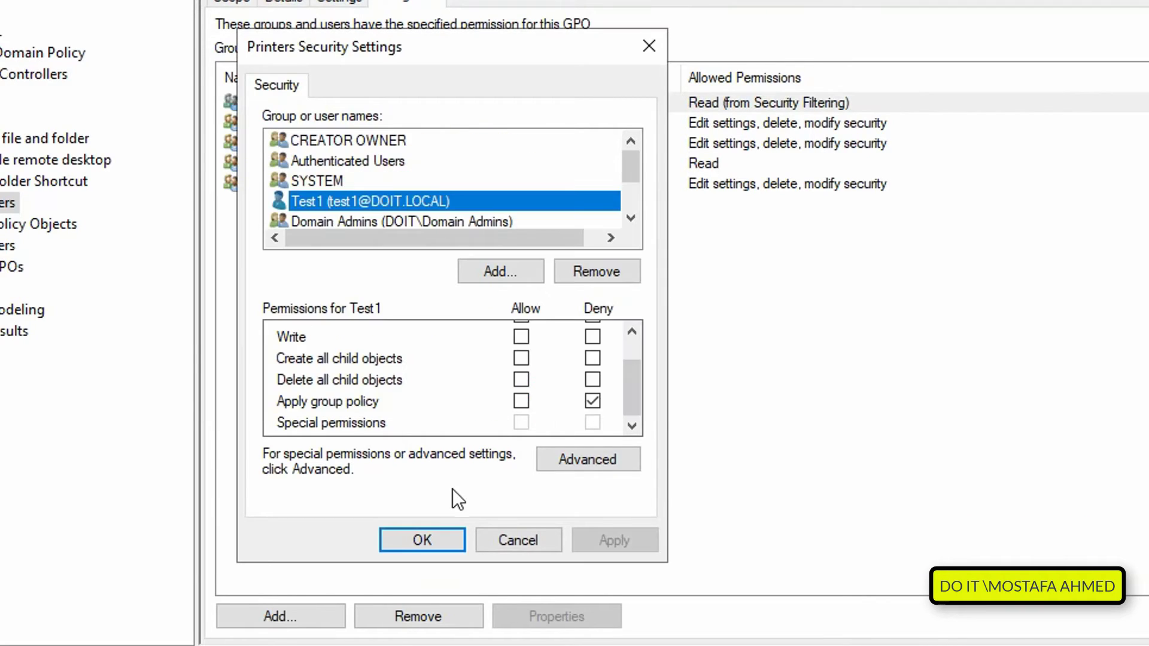
{"action": "left_click", "coordinate": [422, 541]}
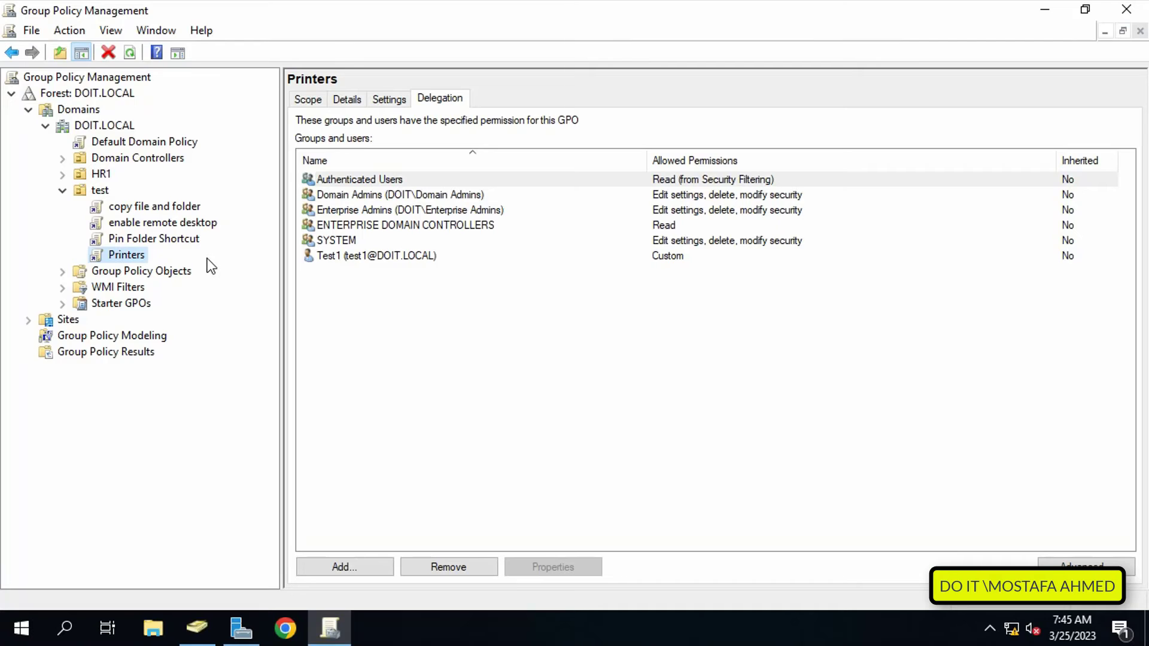
{"action": "left_click", "coordinate": [362, 253]}
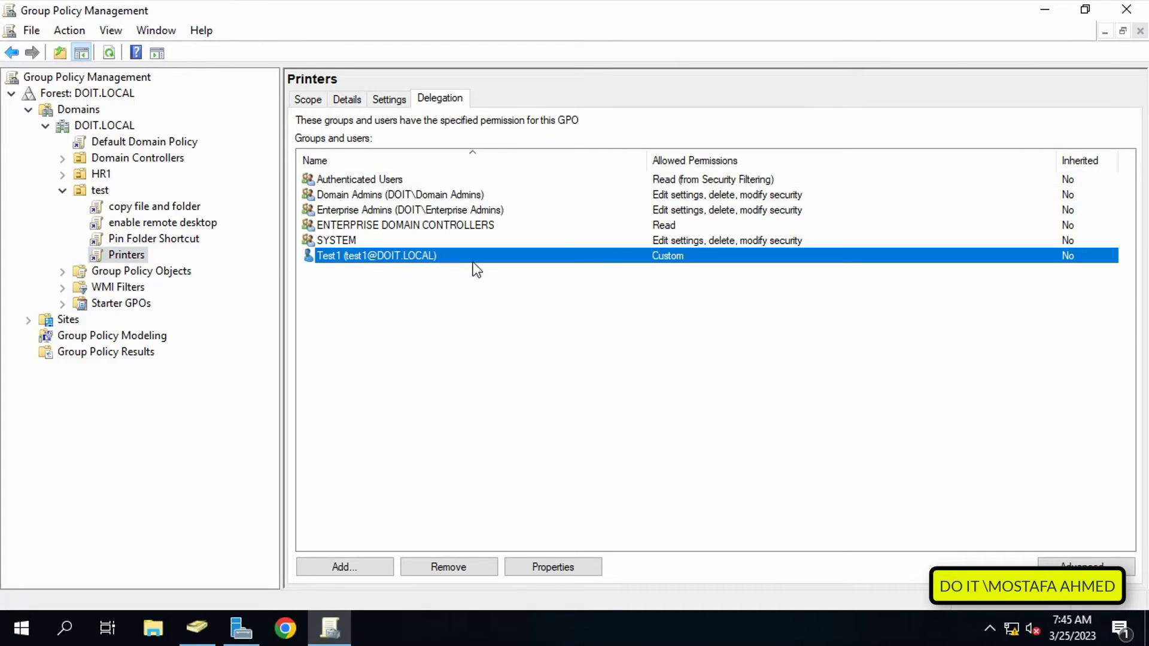